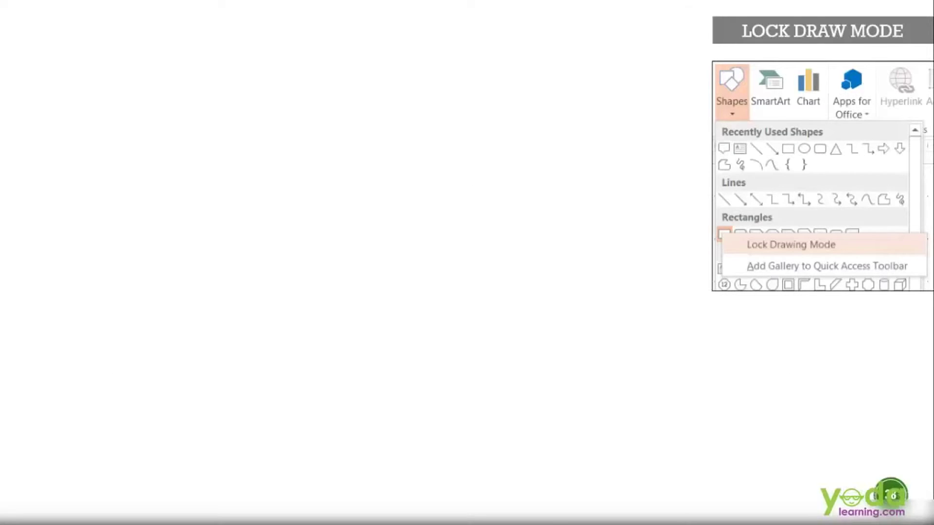
Exit the slide show to return to editing slide 38
{"action": "key", "text": "Escape"}
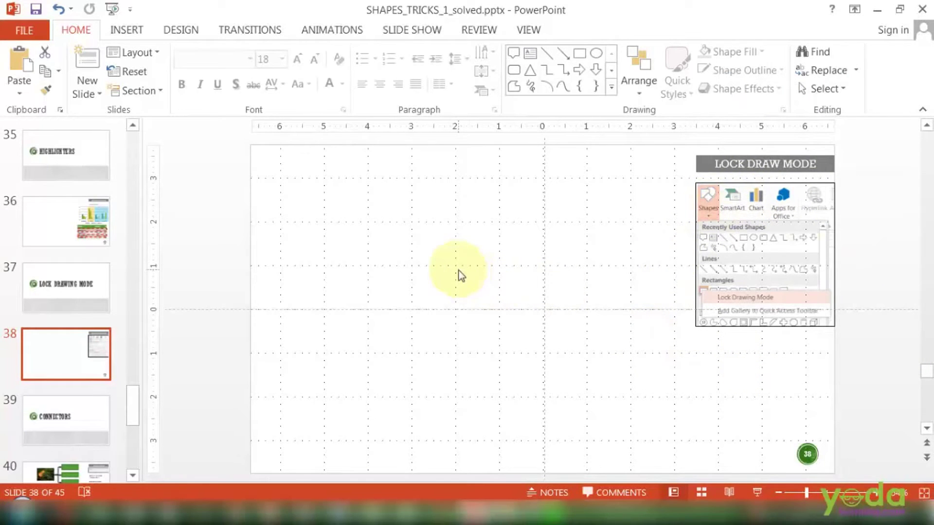
Draw a green rectangle near the upper left of slide 38
{"action": "left_click", "coordinate": [127, 30]}
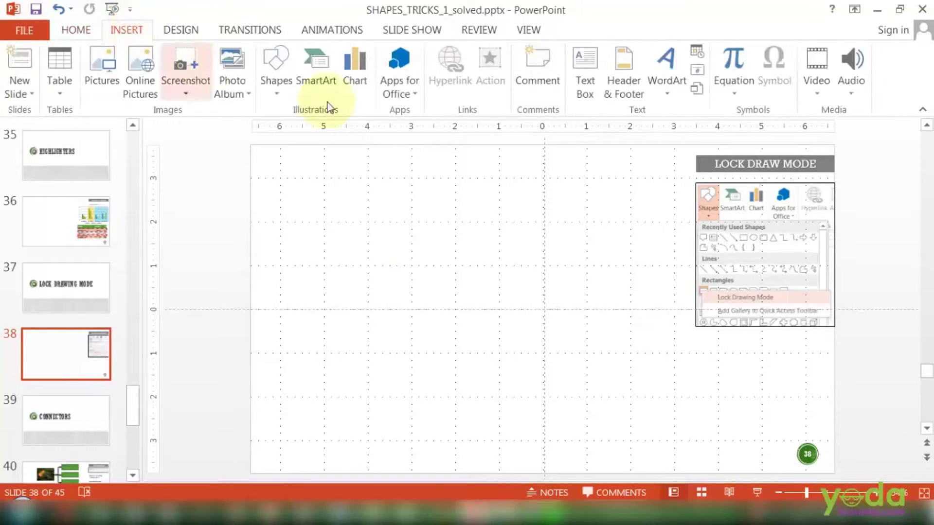
{"action": "left_click", "coordinate": [276, 73]}
{"action": "left_click", "coordinate": [334, 129]}
{"action": "mouse_move", "coordinate": [299, 188]}
{"action": "left_mouse_down"}
{"action": "mouse_move", "coordinate": [358, 248]}
{"action": "mouse_move", "coordinate": [401, 273]}
{"action": "left_mouse_up"}
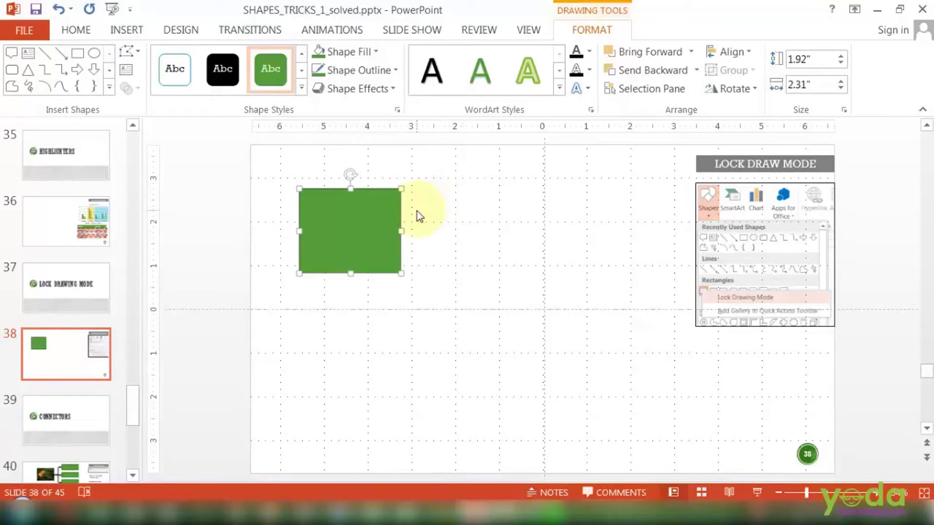
Duplicate the rectangle three times, stack the copies in a right-hand column, and select them
{"action": "key", "text": "ctrl+d"}
{"action": "key", "text": "ctrl+d"}
{"action": "key", "text": "ctrl+d"}
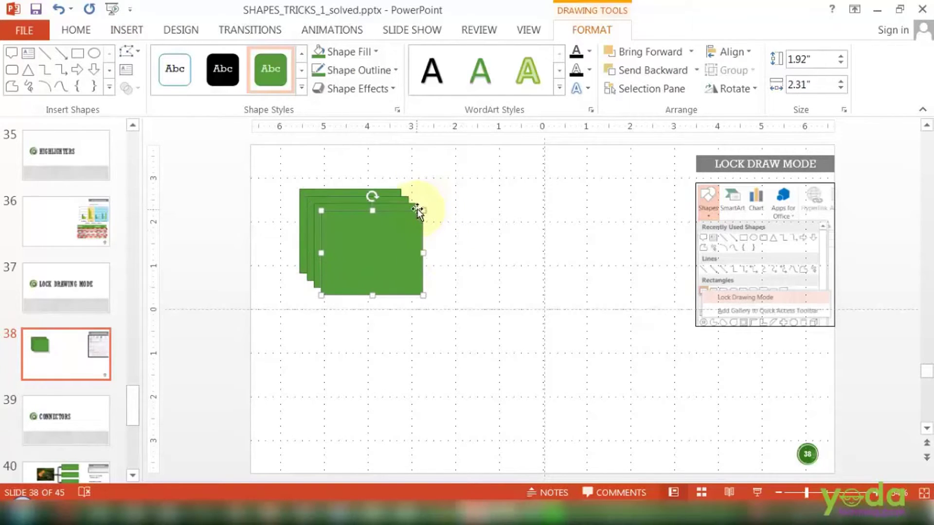
{"action": "left_click_drag", "start_coordinate": [386, 251], "coordinate": [544, 202]}
{"action": "left_click_drag", "start_coordinate": [375, 234], "coordinate": [576, 396]}
{"action": "mouse_move", "coordinate": [639, 466]}
{"action": "left_mouse_down"}
{"action": "mouse_move", "coordinate": [489, 294]}
{"action": "mouse_move", "coordinate": [460, 142]}
{"action": "left_mouse_up"}
{"action": "left_click", "coordinate": [591, 29]}
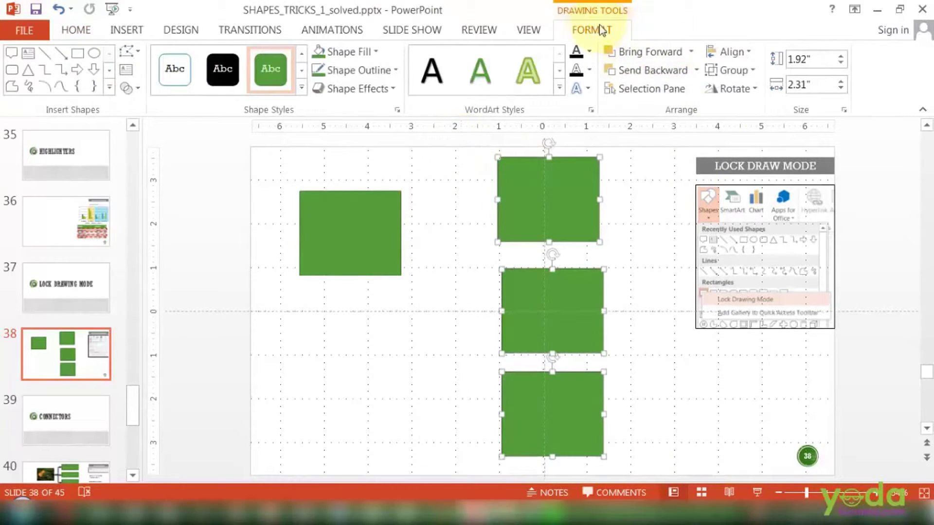
Distribute and centre-align the three right rectangles, then move the left one level with the middle
{"action": "left_click", "coordinate": [731, 52]}
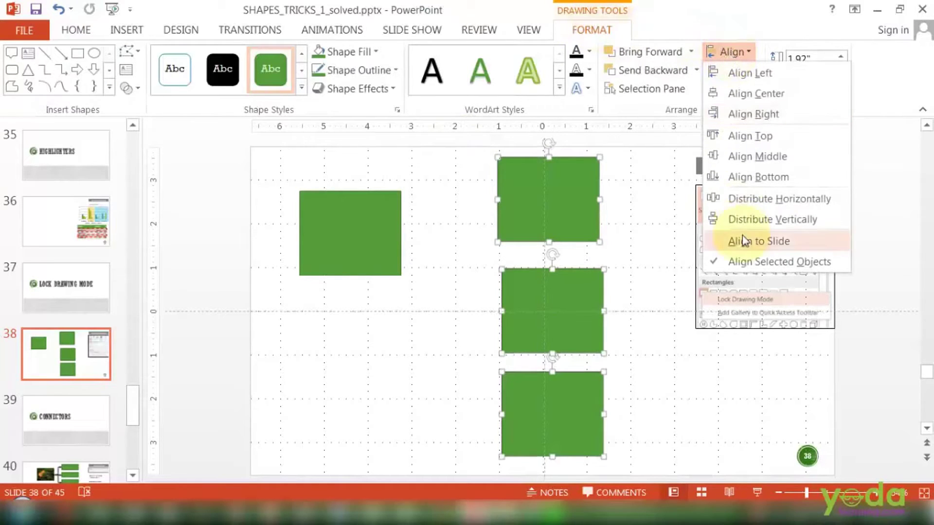
{"action": "left_click", "coordinate": [744, 219]}
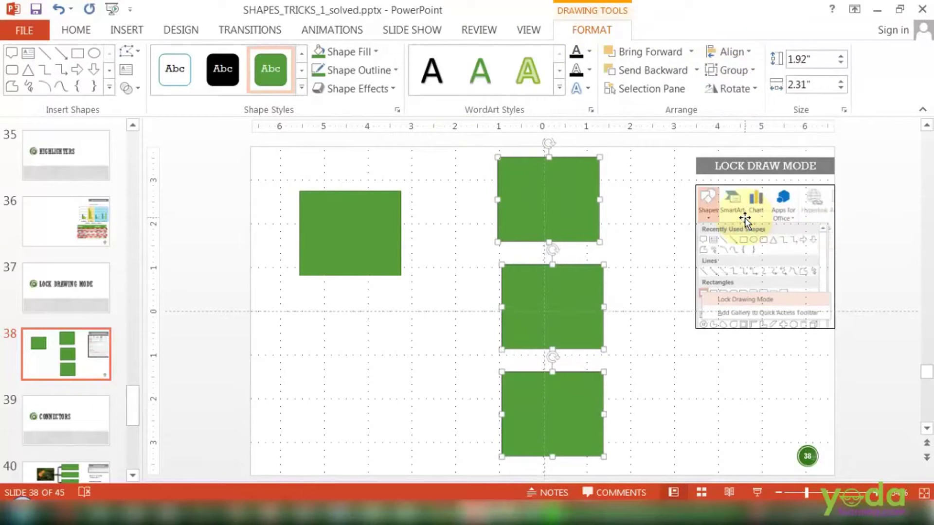
{"action": "left_click", "coordinate": [731, 52]}
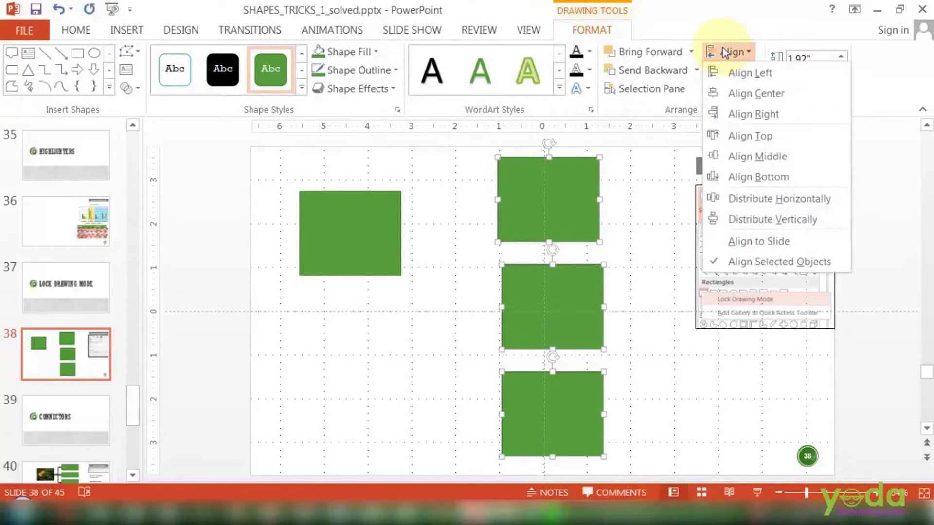
{"action": "left_click", "coordinate": [745, 97]}
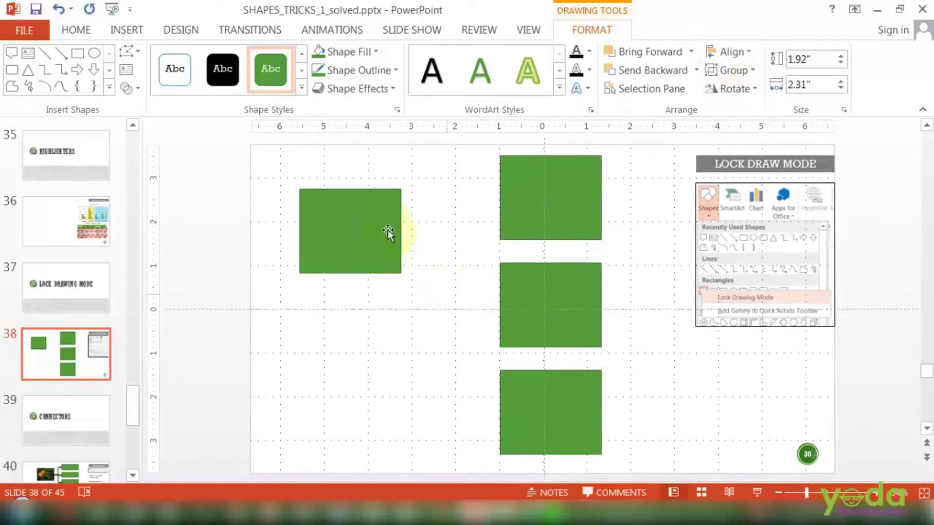
{"action": "left_click", "coordinate": [448, 296]}
{"action": "left_click_drag", "start_coordinate": [377, 228], "coordinate": [384, 302]}
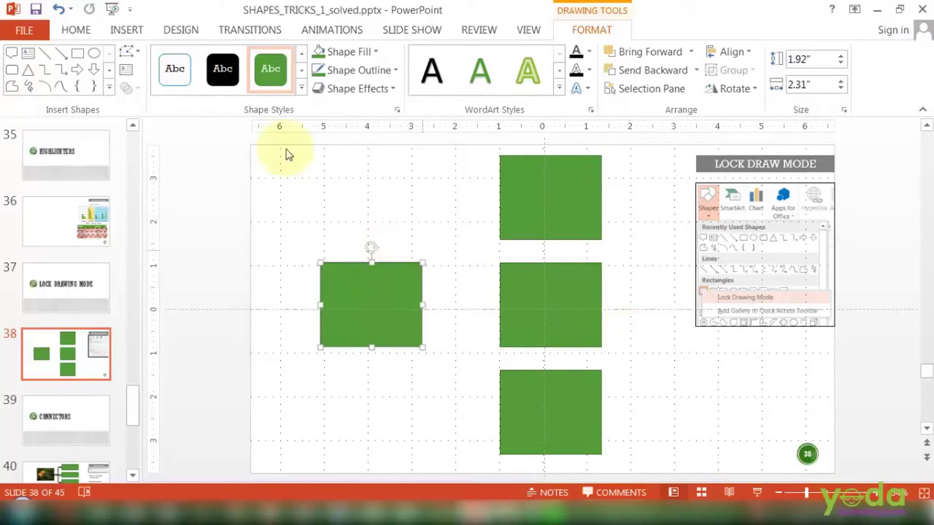
Draw a straight line from the left rectangle to the top rectangle
{"action": "left_click", "coordinate": [126, 34]}
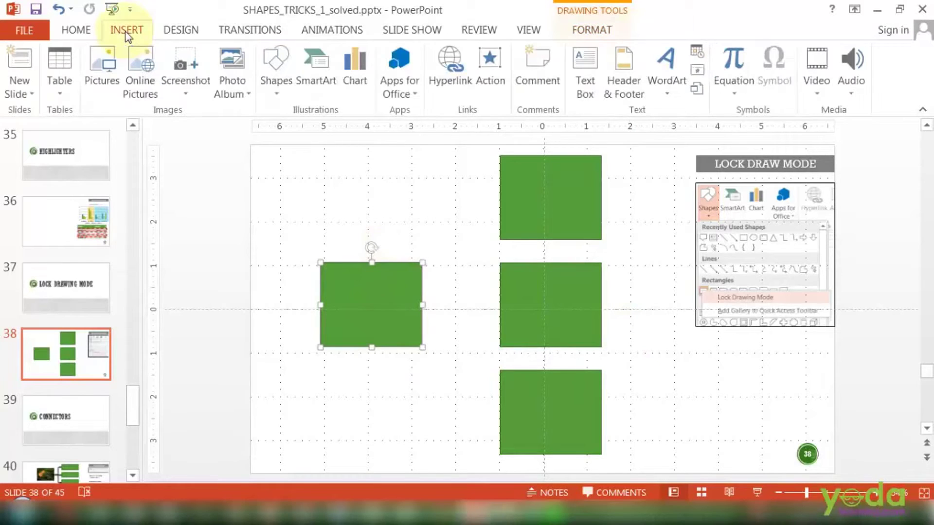
{"action": "left_click", "coordinate": [276, 92]}
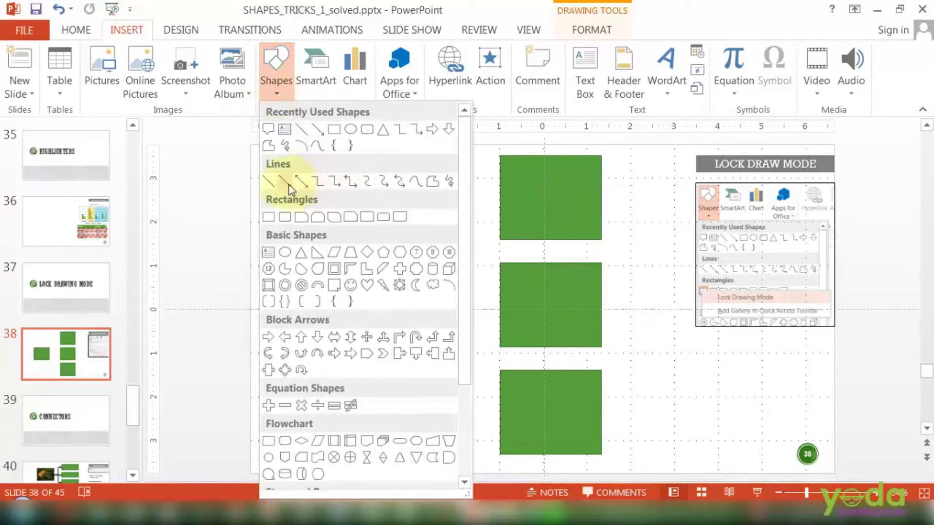
{"action": "left_click", "coordinate": [302, 183]}
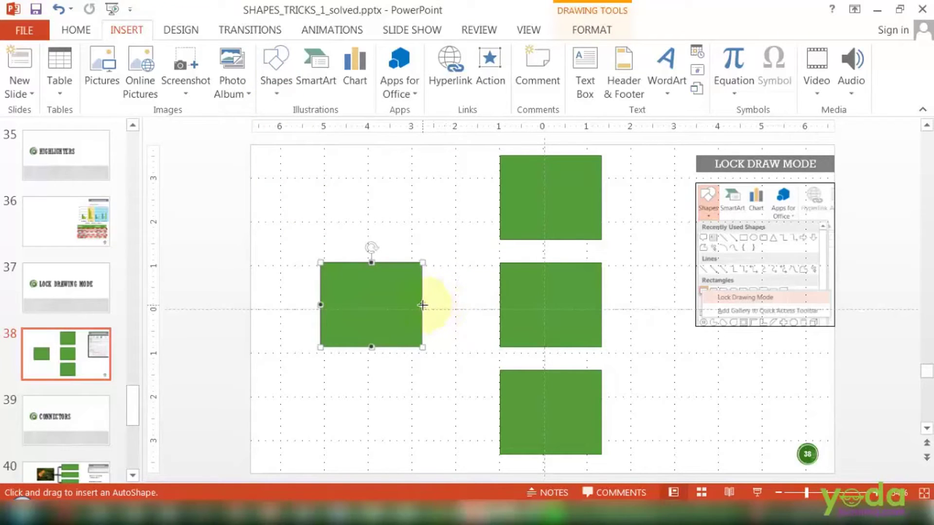
{"action": "mouse_move", "coordinate": [422, 305]}
{"action": "left_mouse_down"}
{"action": "mouse_move", "coordinate": [461, 228]}
{"action": "mouse_move", "coordinate": [499, 197]}
{"action": "left_mouse_up"}
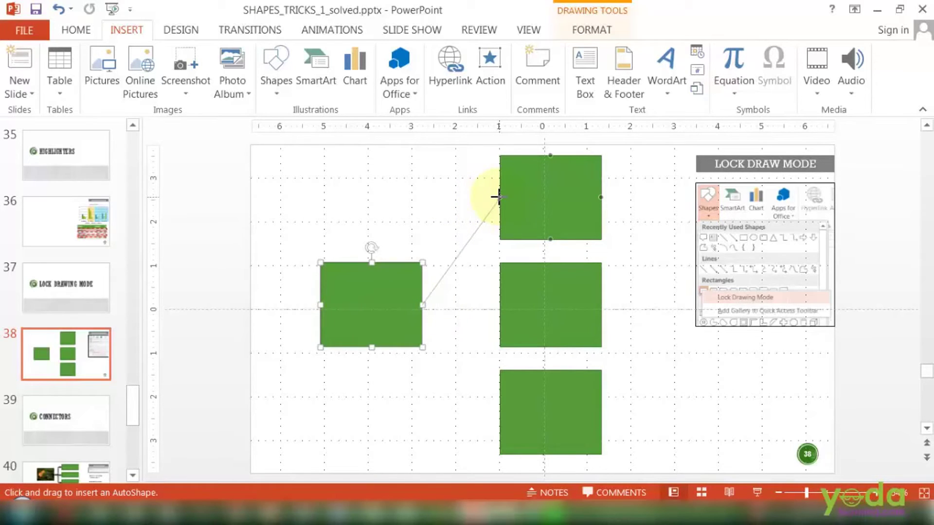
{"action": "left_click_drag", "start_coordinate": [496, 196], "coordinate": [499, 198]}
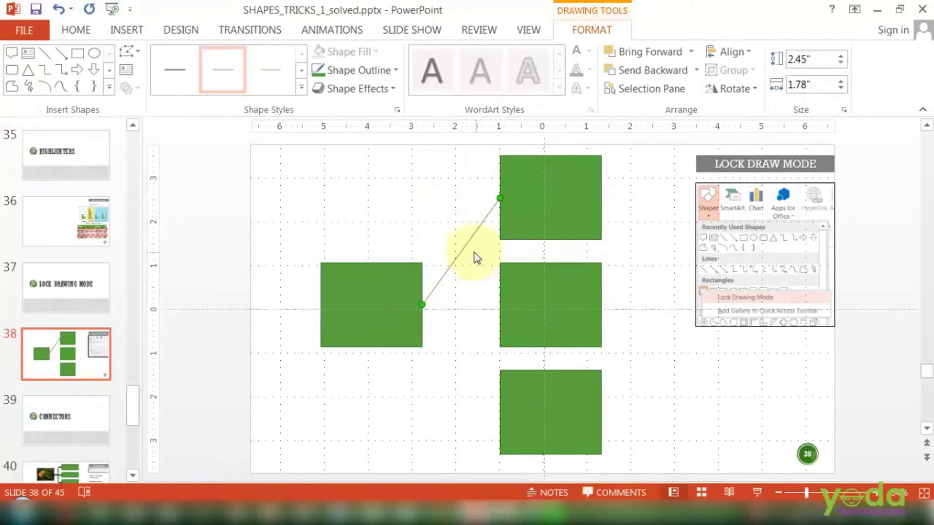
Select the trial connector line and delete it
{"action": "left_click", "coordinate": [127, 31]}
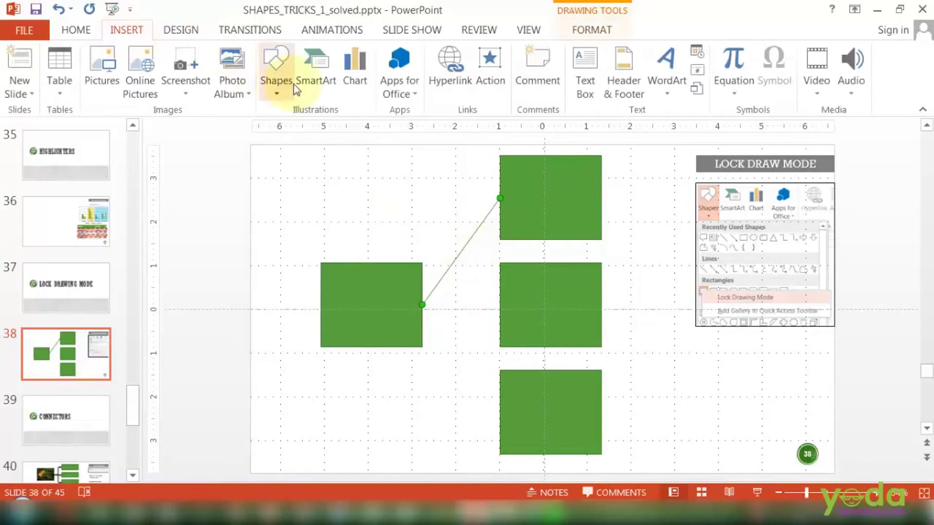
{"action": "left_click_drag", "start_coordinate": [475, 233], "coordinate": [478, 235]}
{"action": "left_click", "coordinate": [386, 186]}
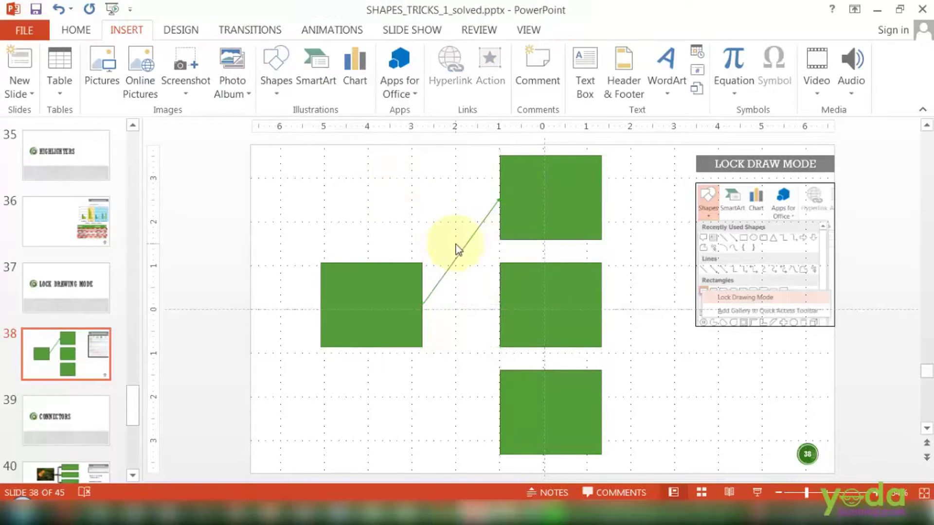
{"action": "left_click", "coordinate": [465, 249]}
{"action": "key", "text": "Delete"}
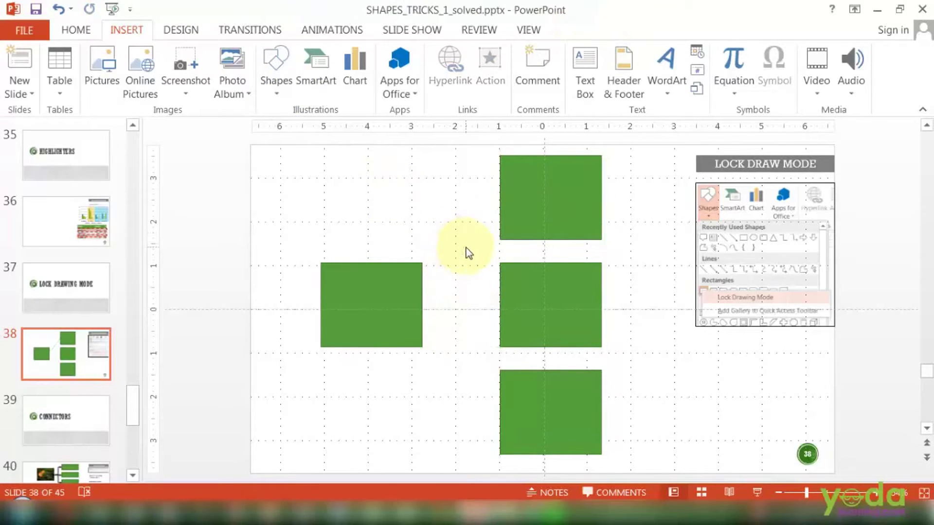
Turn on Lock Drawing Mode for the Arrow line shape
{"action": "left_click", "coordinate": [277, 94]}
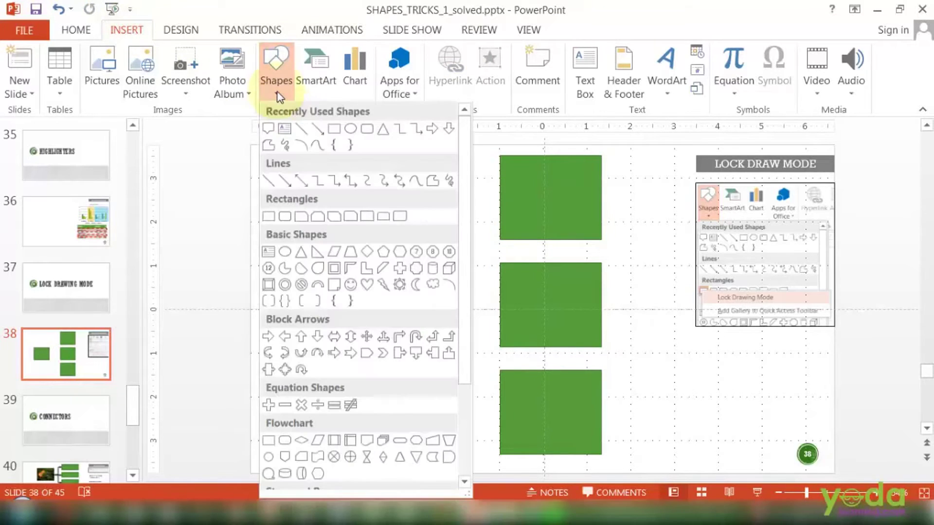
{"action": "right_click", "coordinate": [285, 180]}
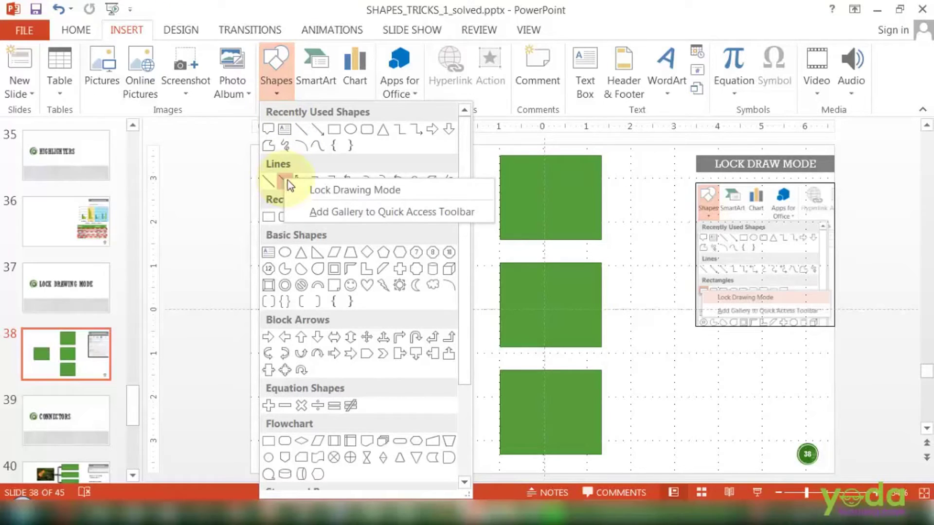
{"action": "left_click", "coordinate": [313, 190]}
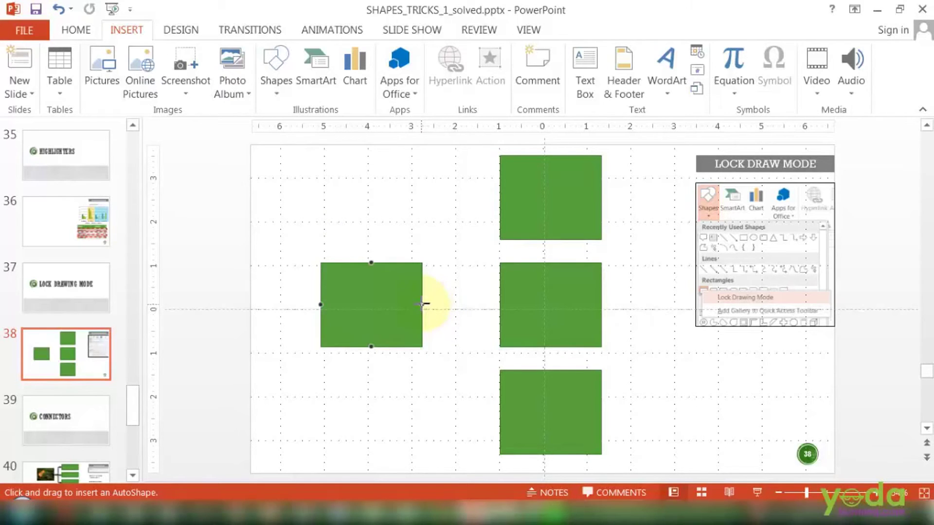
Draw arrows from the left rectangle to the top, middle and bottom rectangles
{"action": "mouse_move", "coordinate": [421, 303]}
{"action": "left_mouse_down"}
{"action": "mouse_move", "coordinate": [442, 257]}
{"action": "mouse_move", "coordinate": [489, 194]}
{"action": "mouse_move", "coordinate": [500, 198]}
{"action": "left_mouse_up"}
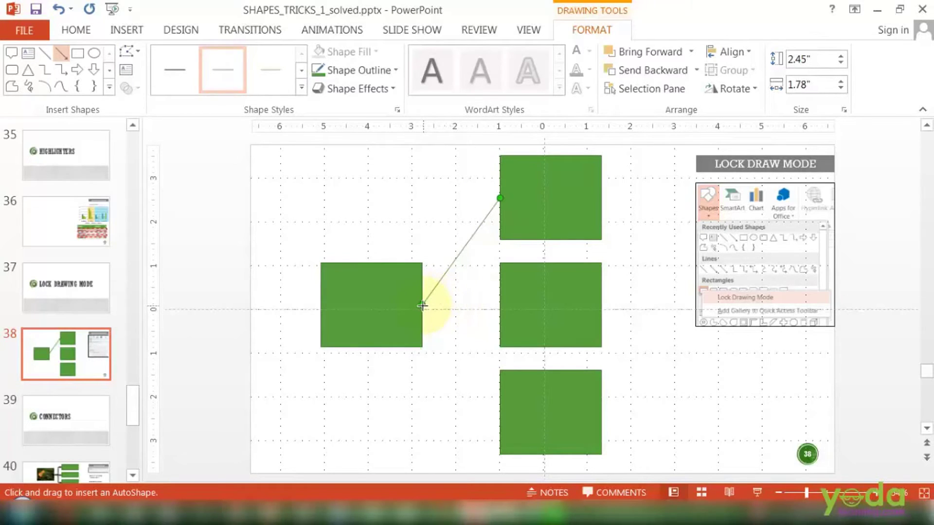
{"action": "left_click_drag", "start_coordinate": [422, 305], "coordinate": [499, 305]}
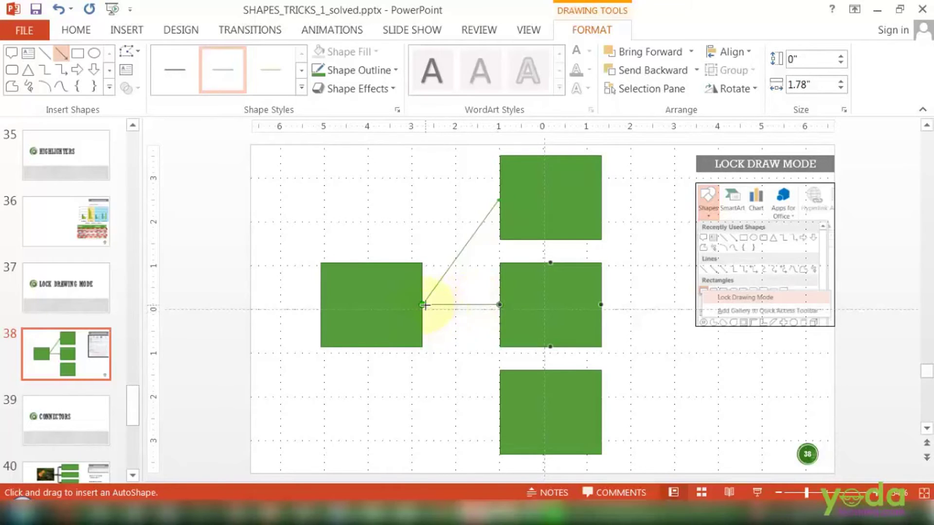
{"action": "left_click_drag", "start_coordinate": [425, 305], "coordinate": [496, 421]}
{"action": "left_click", "coordinate": [415, 404]}
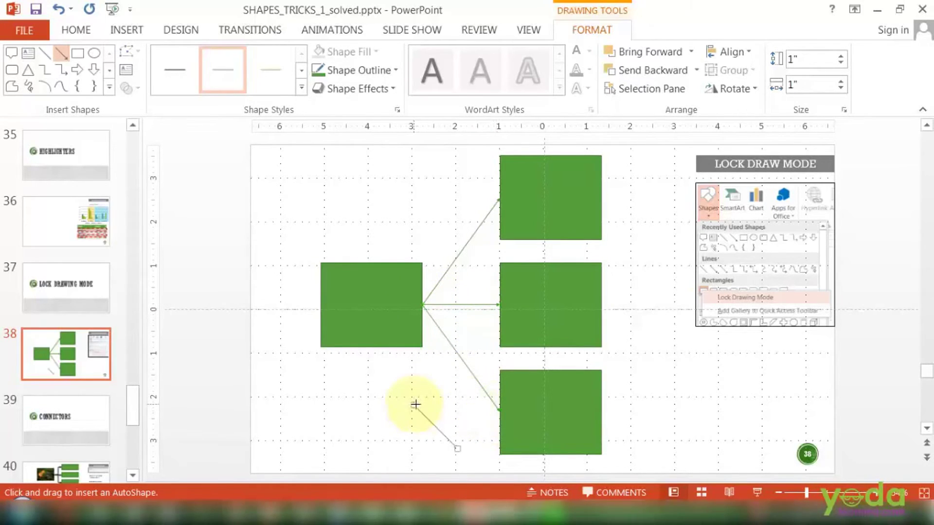
Stop repeated line drawing and delete the stray diagonal line
{"action": "left_click", "coordinate": [140, 31]}
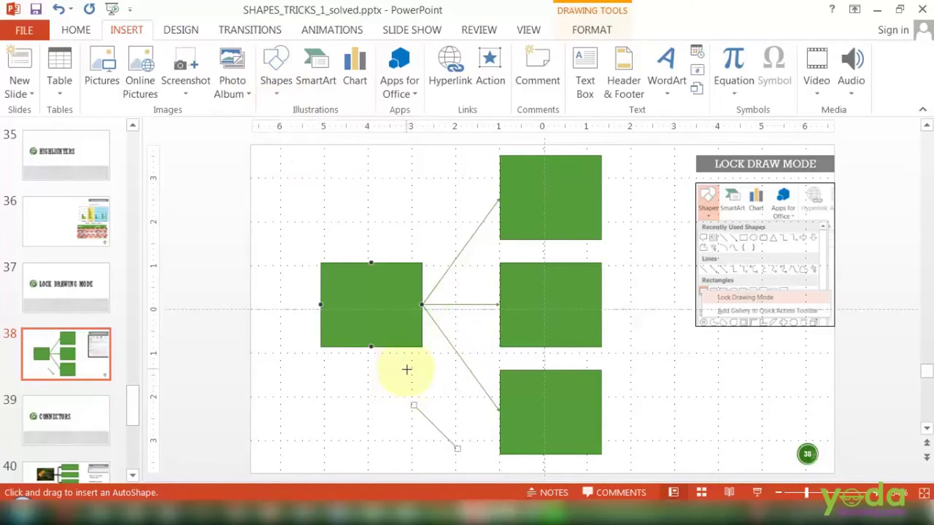
{"action": "key", "text": "Escape"}
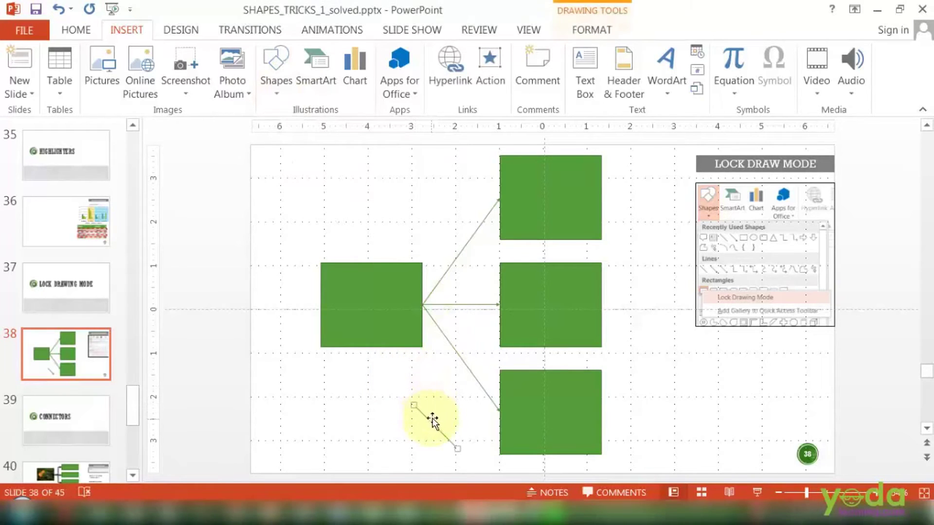
{"action": "key", "text": "Delete"}
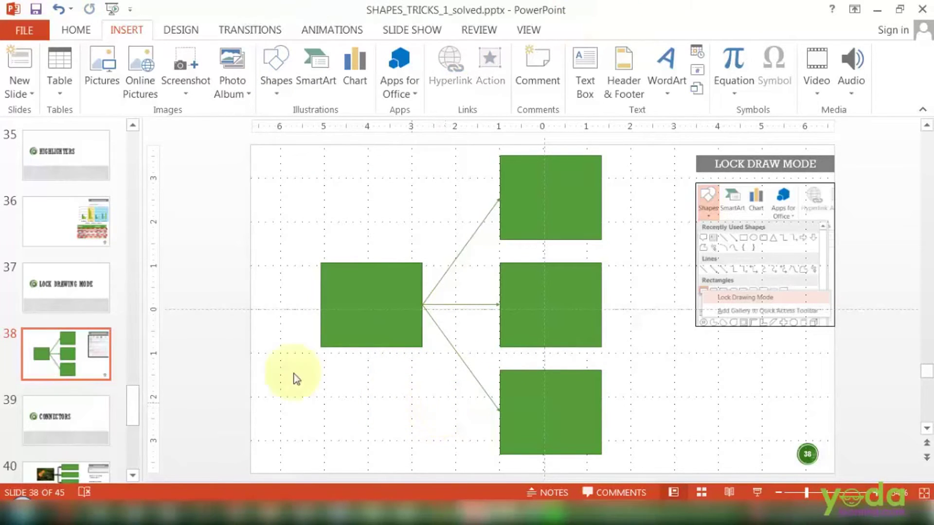
{"action": "left_click", "coordinate": [276, 88]}
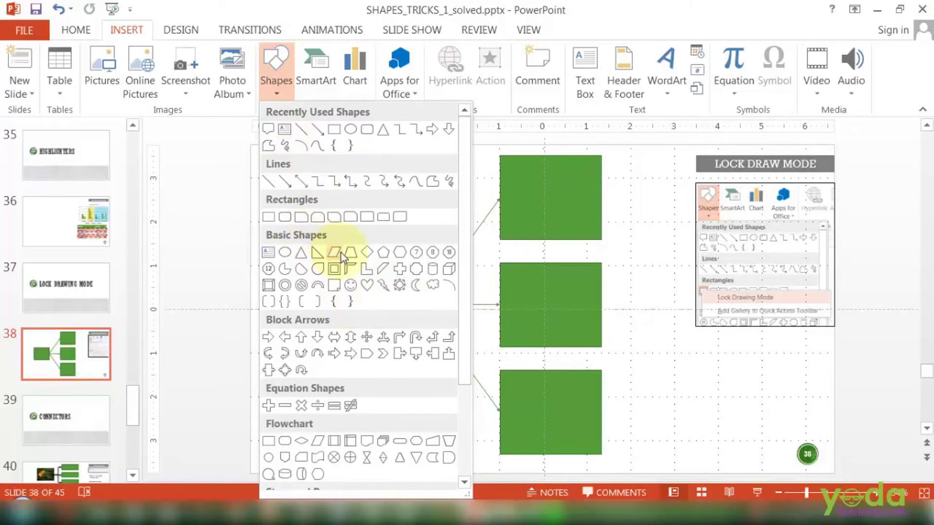
Lock drawing mode for Smiley Face and draw four small smileys near the top left
{"action": "right_click", "coordinate": [351, 284]}
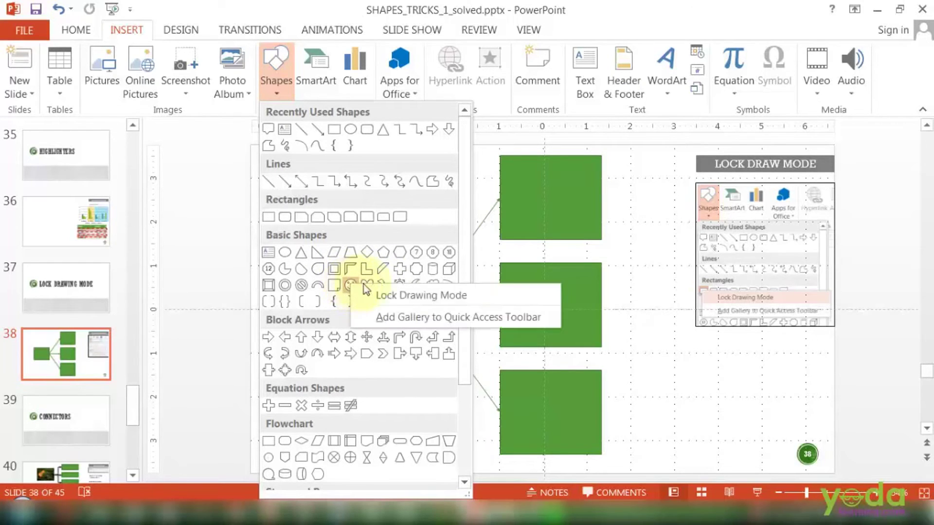
{"action": "left_click", "coordinate": [390, 298]}
{"action": "left_click_drag", "start_coordinate": [282, 163], "coordinate": [300, 185]}
{"action": "left_click_drag", "start_coordinate": [371, 184], "coordinate": [394, 216]}
{"action": "left_click_drag", "start_coordinate": [421, 184], "coordinate": [450, 209]}
{"action": "left_click_drag", "start_coordinate": [275, 209], "coordinate": [305, 240]}
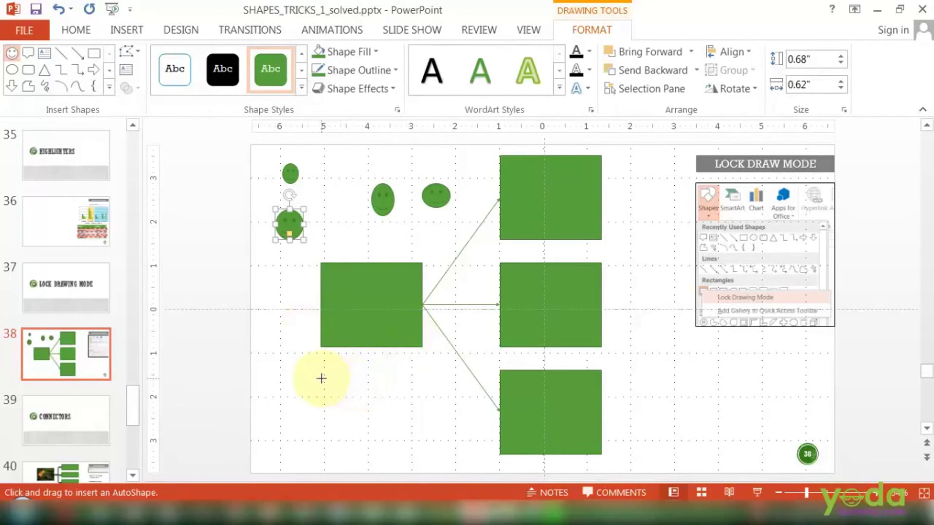
Draw five more smileys of growing size around the rectangles and connectors
{"action": "left_click_drag", "start_coordinate": [306, 370], "coordinate": [343, 407]}
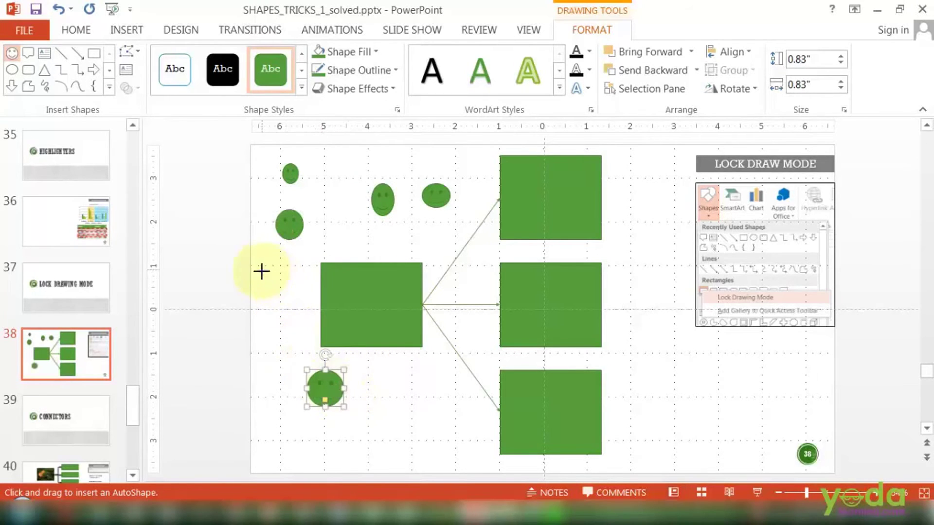
{"action": "left_click_drag", "start_coordinate": [262, 269], "coordinate": [289, 298]}
{"action": "left_click_drag", "start_coordinate": [393, 387], "coordinate": [437, 432]}
{"action": "left_click_drag", "start_coordinate": [666, 360], "coordinate": [720, 412]}
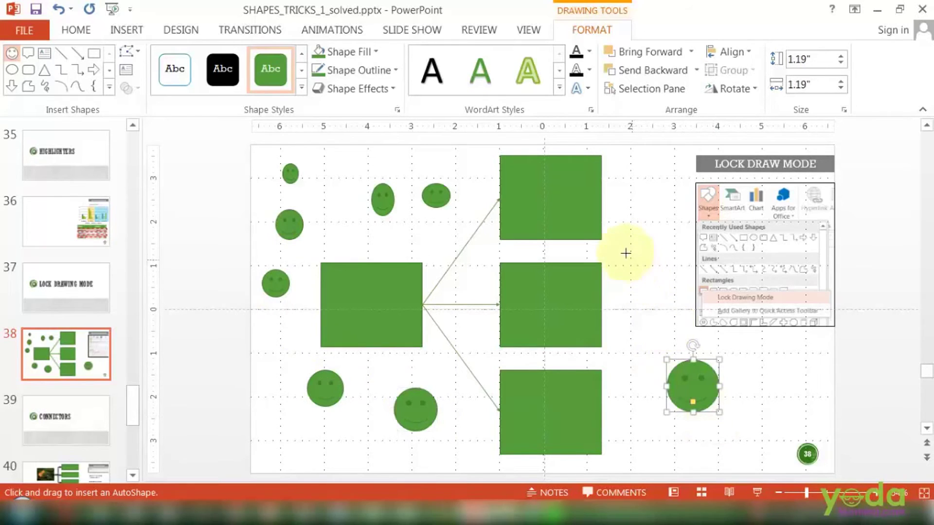
{"action": "left_click_drag", "start_coordinate": [625, 253], "coordinate": [684, 309]}
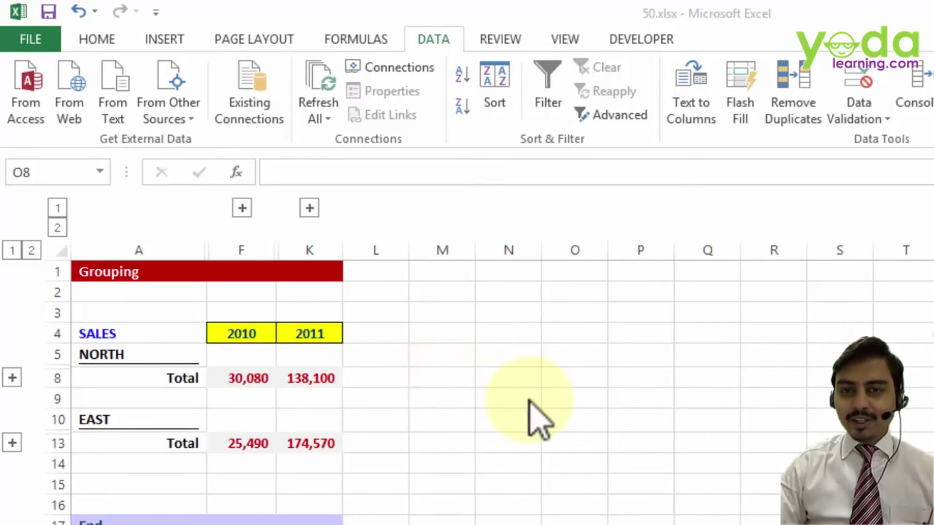
{"action": "left_click", "coordinate": [537, 338]}
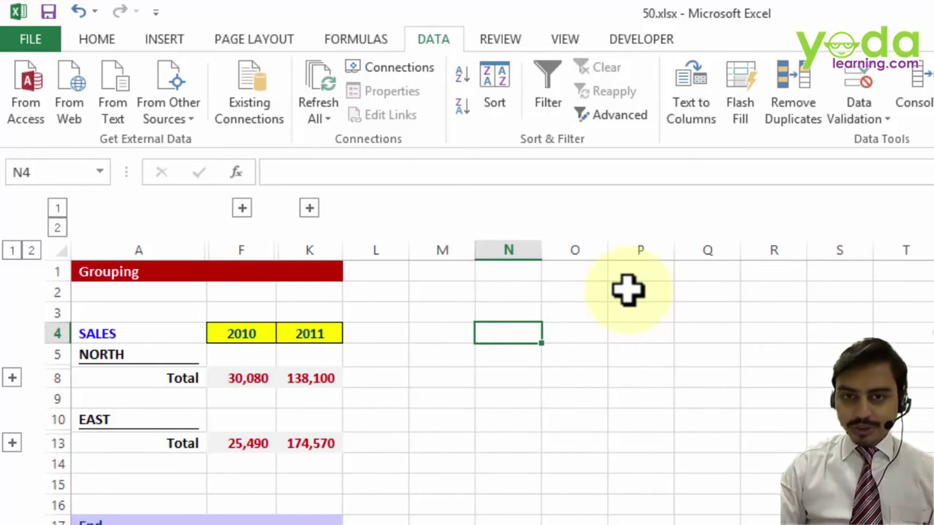
Hide the worksheet gridlines from the View tab, then select cell N5
{"action": "left_click", "coordinate": [565, 39]}
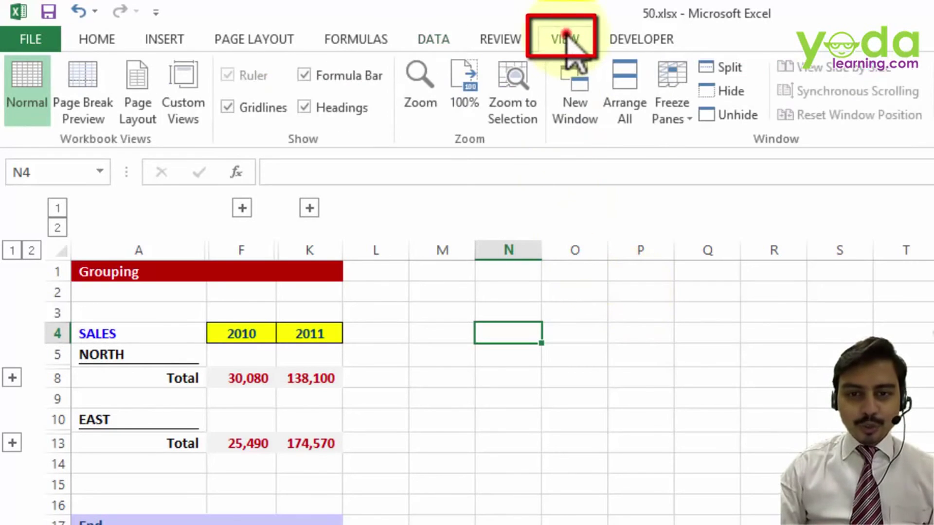
{"action": "left_click", "coordinate": [227, 109]}
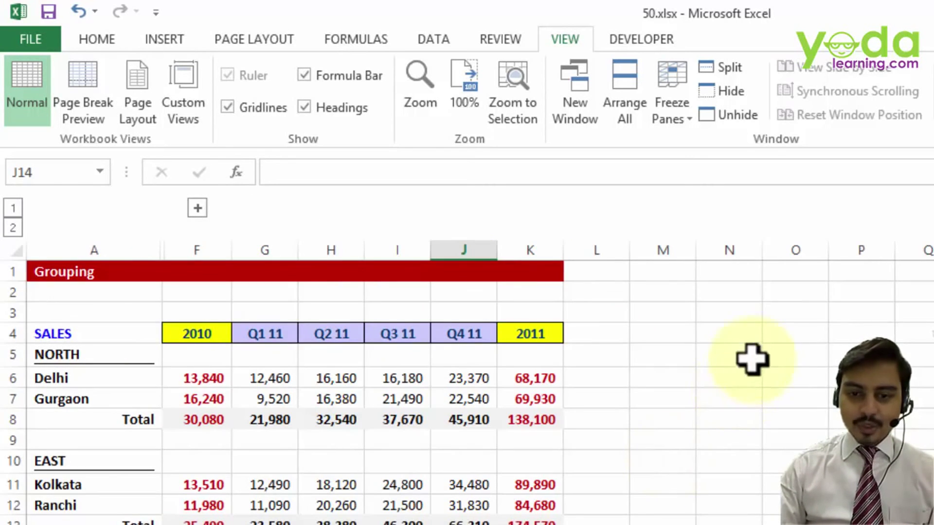
{"action": "left_click", "coordinate": [752, 355]}
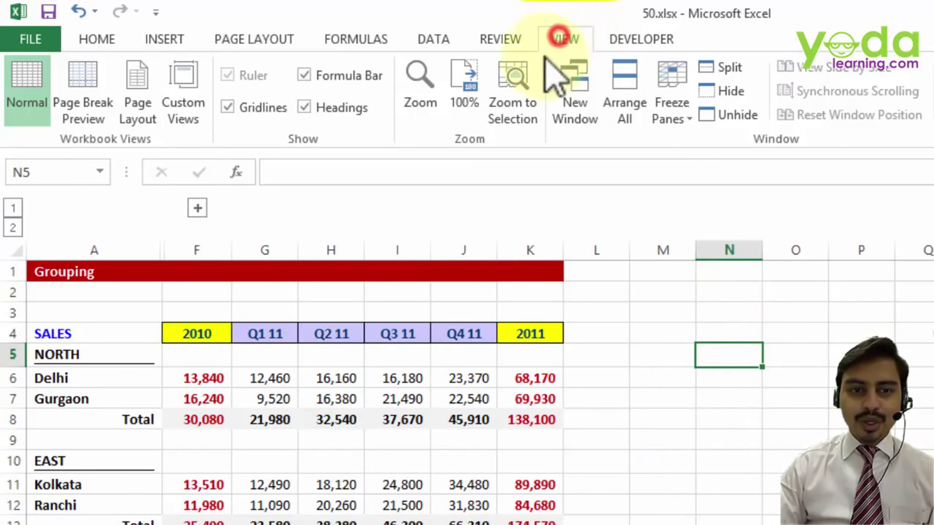